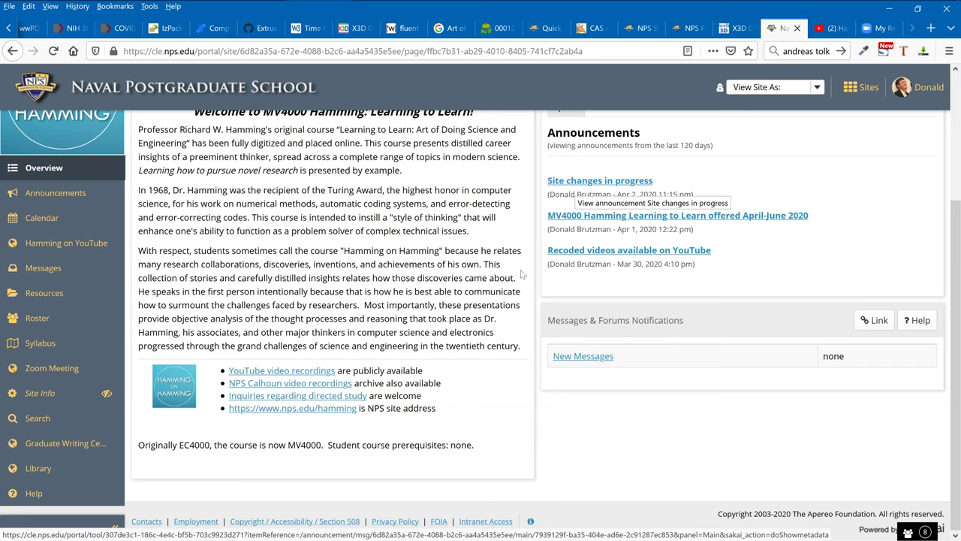
Open the "Site changes in progress" announcement and read its candidate contributions, highlighting "capability" in the YouTube captioning item
click(574, 181)
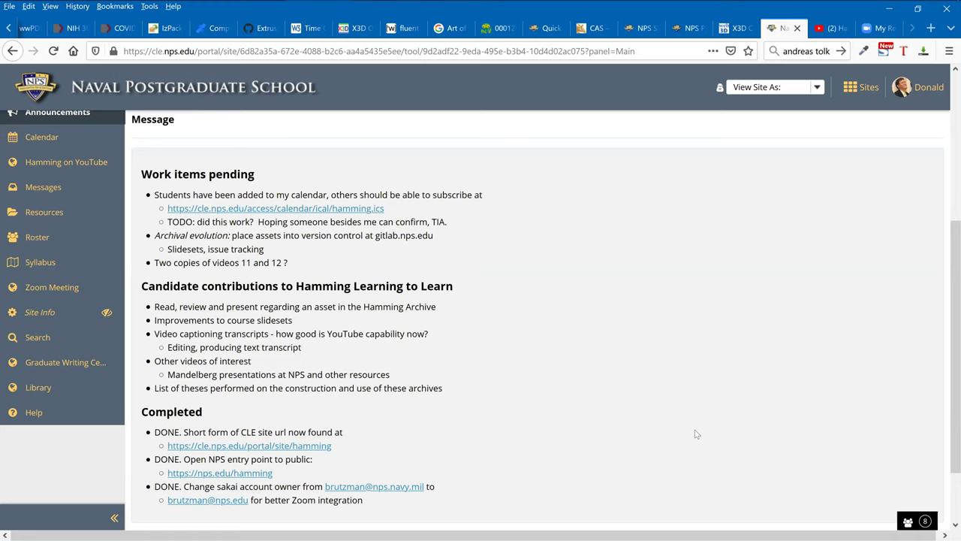
triple_click(621, 278)
click(485, 349)
double_click(386, 335)
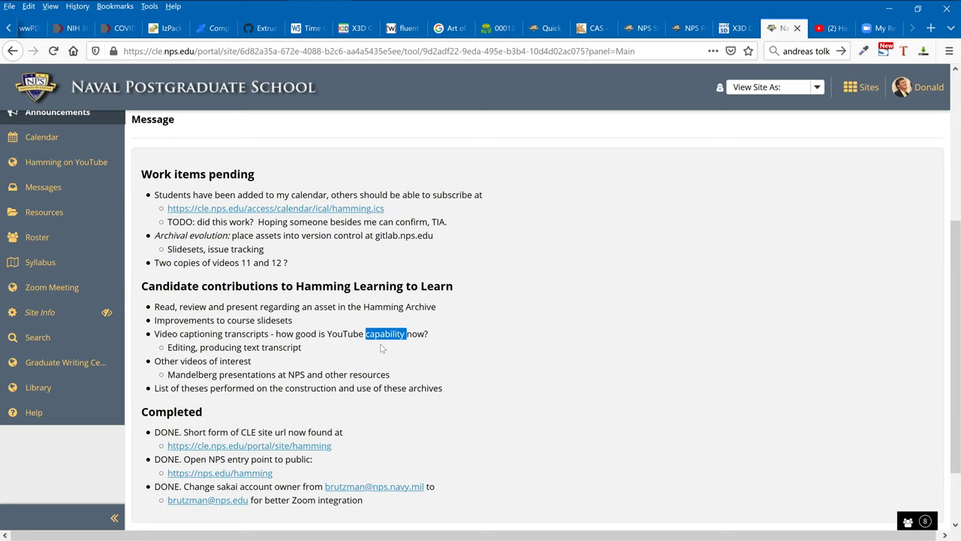
click(560, 385)
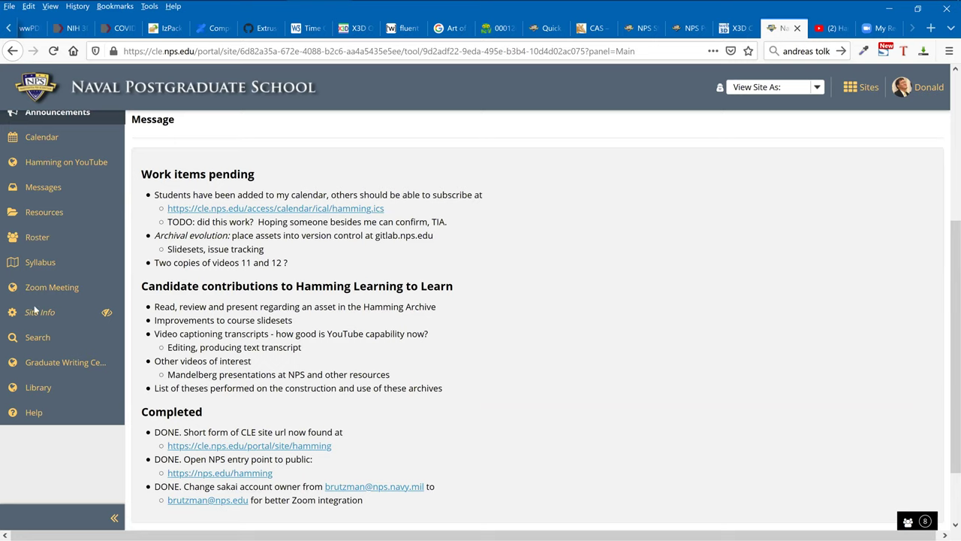
Highlight the contribution items on the list of theses and on other videos of interest while reading, clearing each selection
double_click(197, 389)
drag(155, 388, 452, 399)
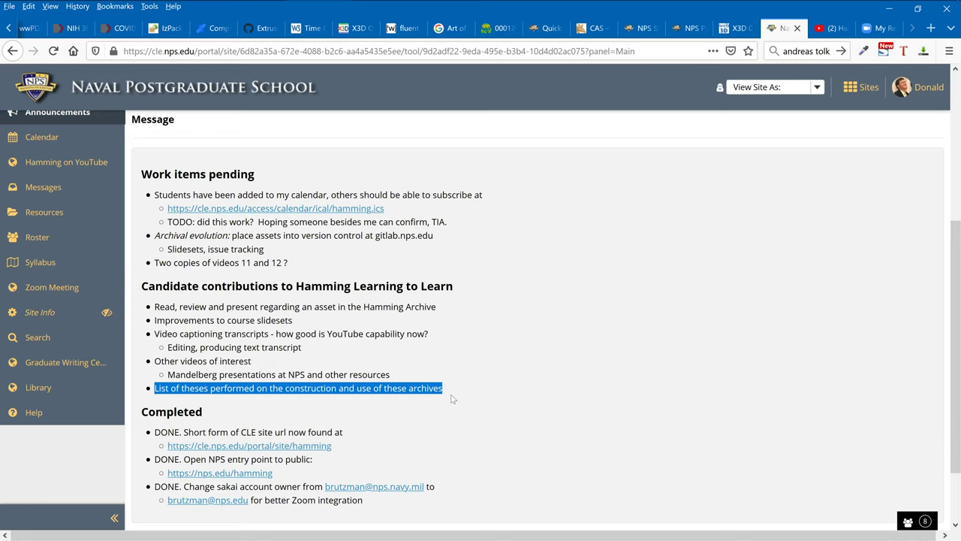
click(454, 399)
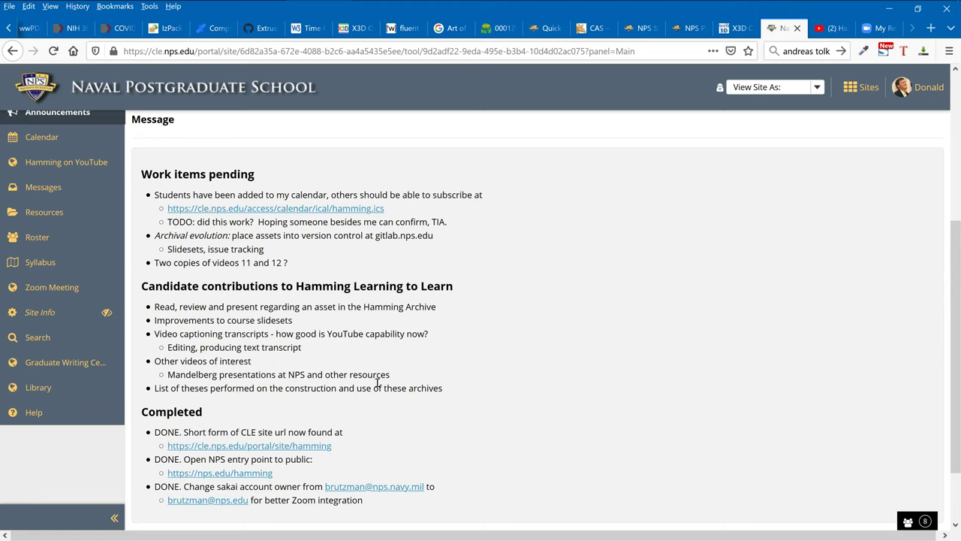
drag(410, 377, 140, 367)
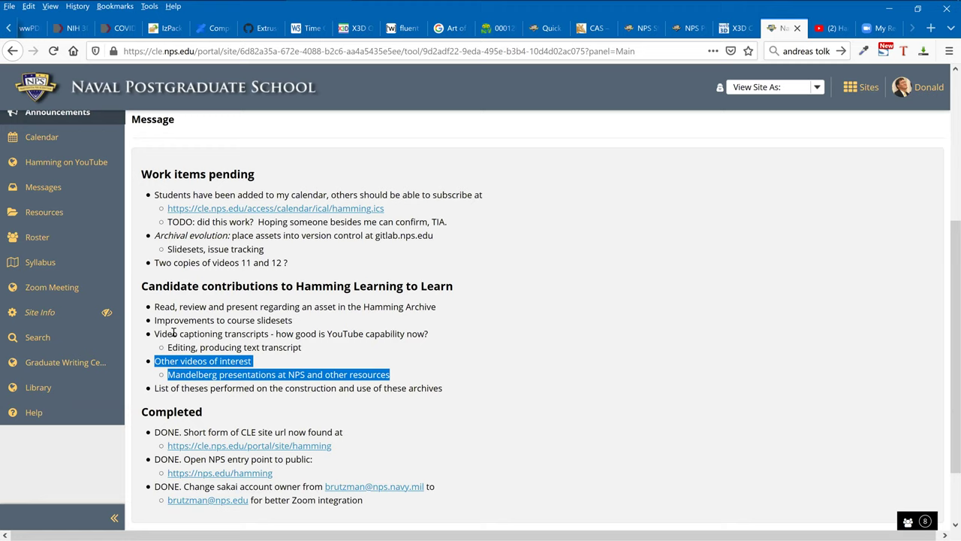
click(397, 370)
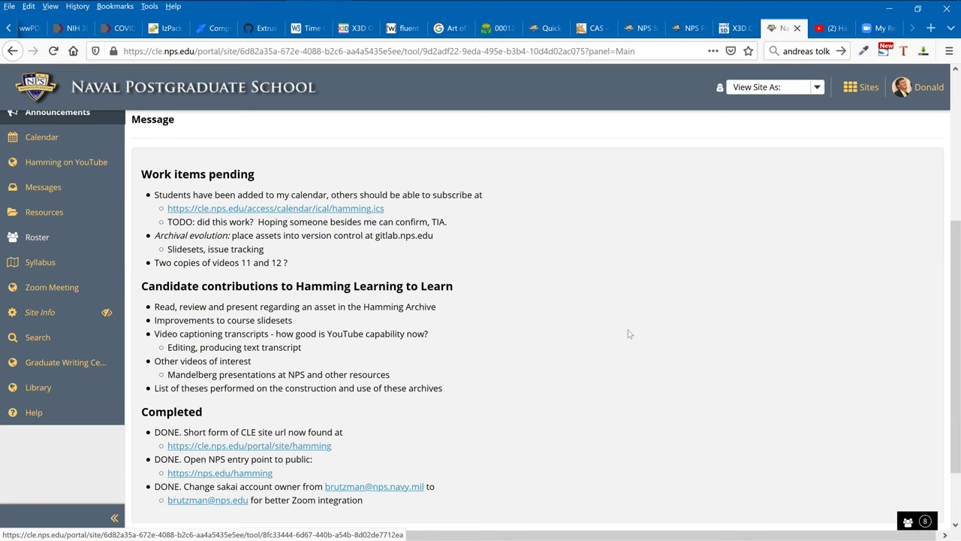
View the course calendar by week for March 29 to April 4, 2020
scroll(627, 330, up, 1)
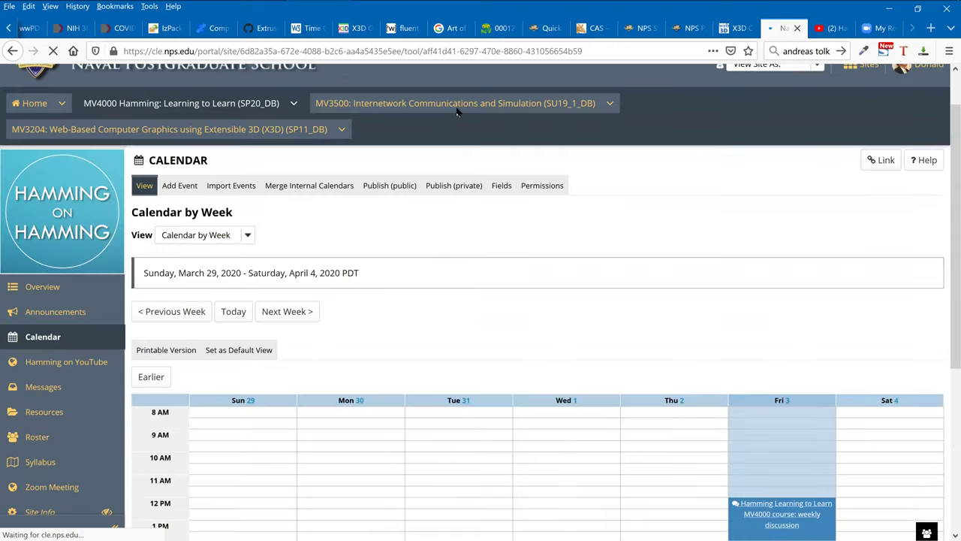
scroll(473, 126, down, 1)
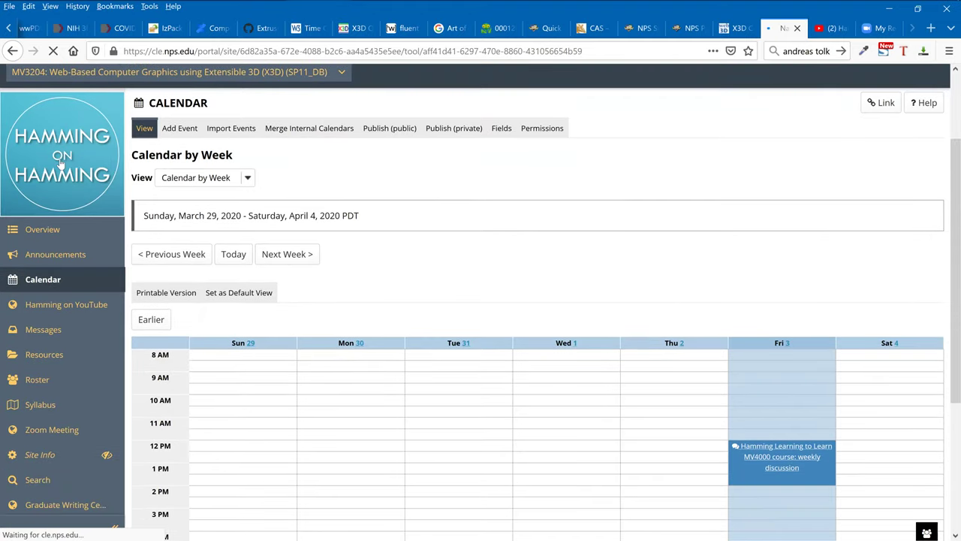
scroll(62, 165, down, 2)
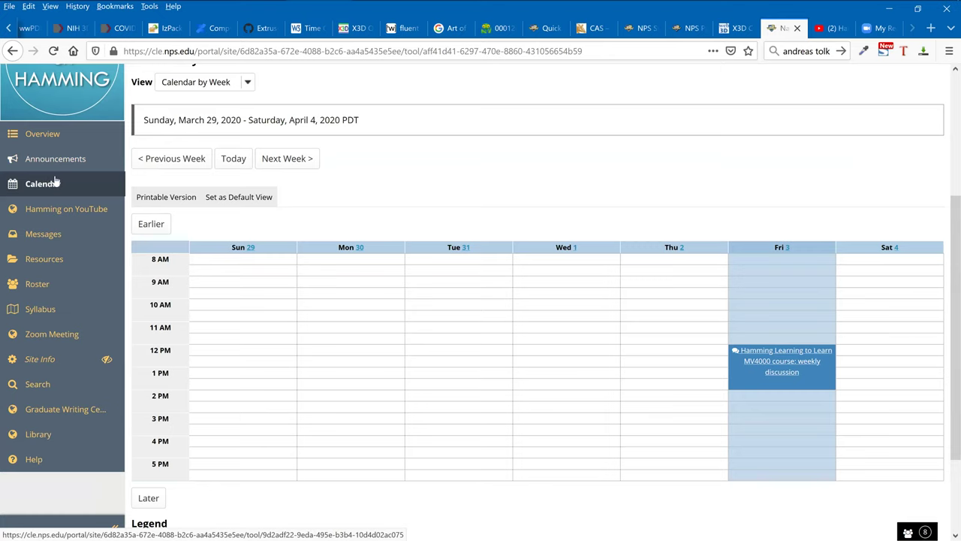
Review the "Site changes in progress" and "MV4000 Hamming Learning to Learn offered April-June 2020" announcements and return to the announcements list
click(62, 165)
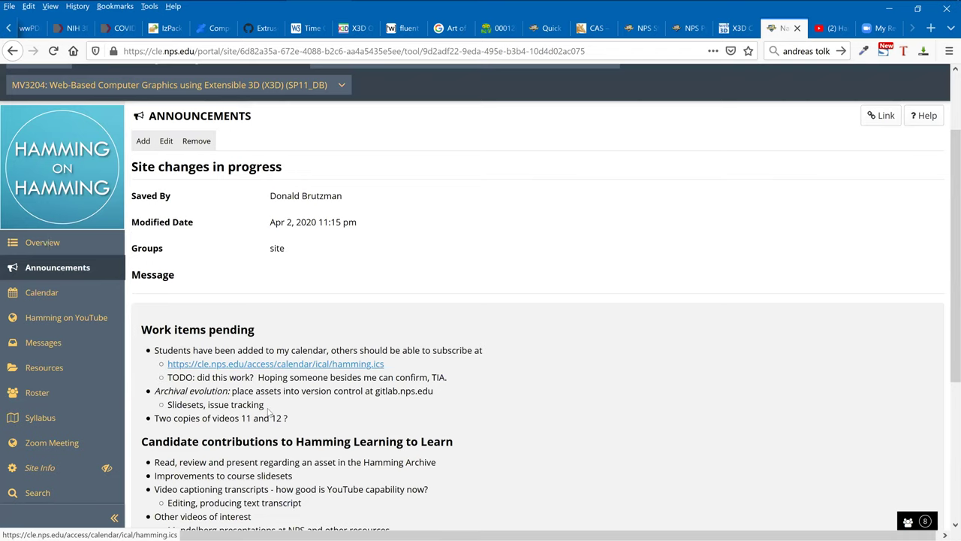
scroll(587, 404, down, 5)
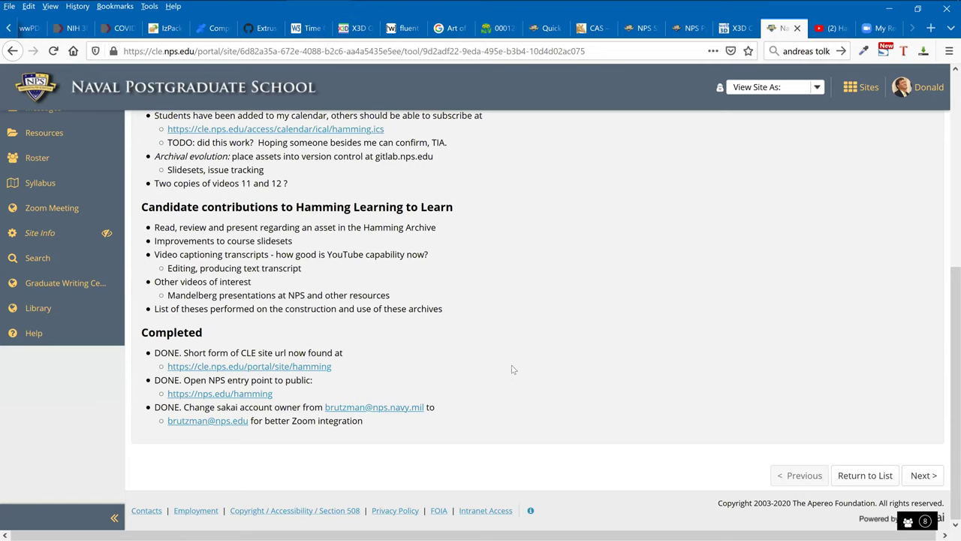
click(308, 366)
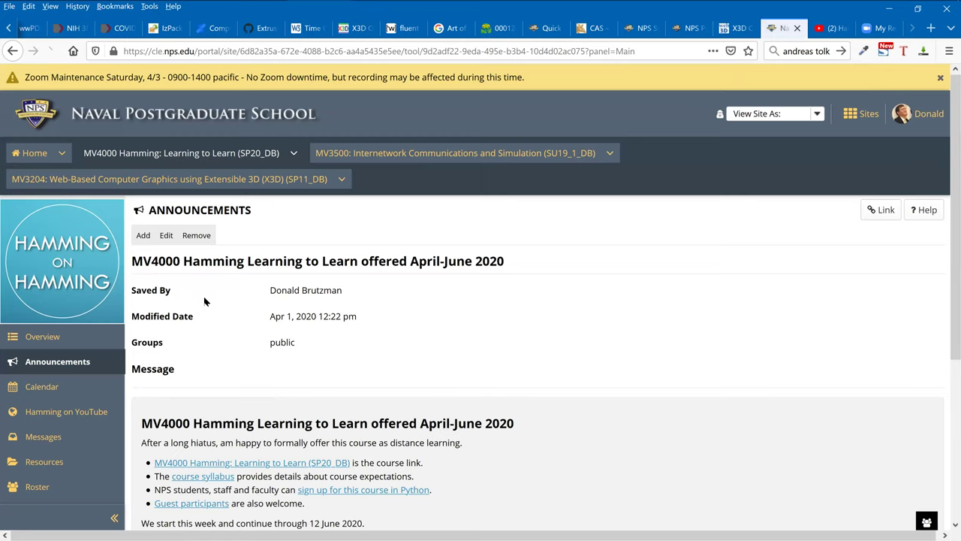
scroll(257, 409, down, 5)
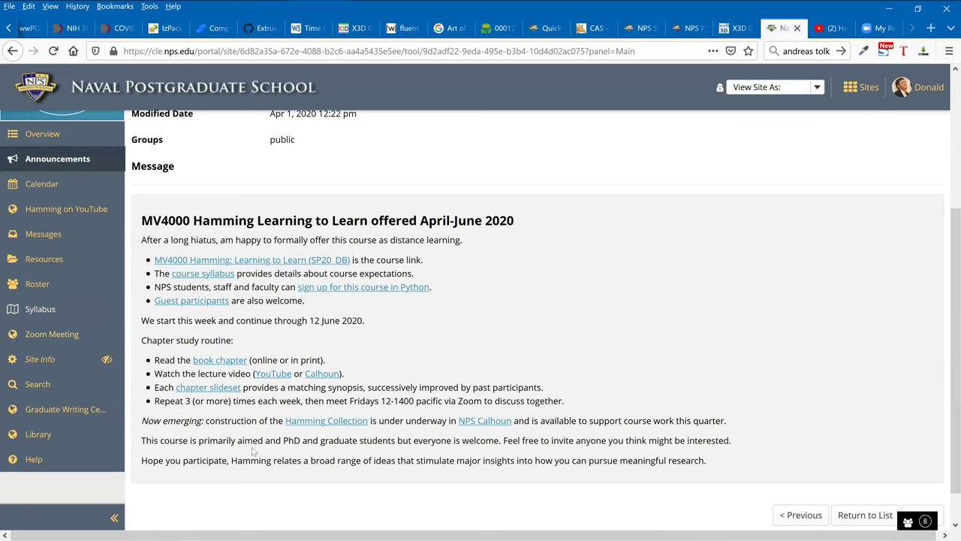
key(alt+Left)
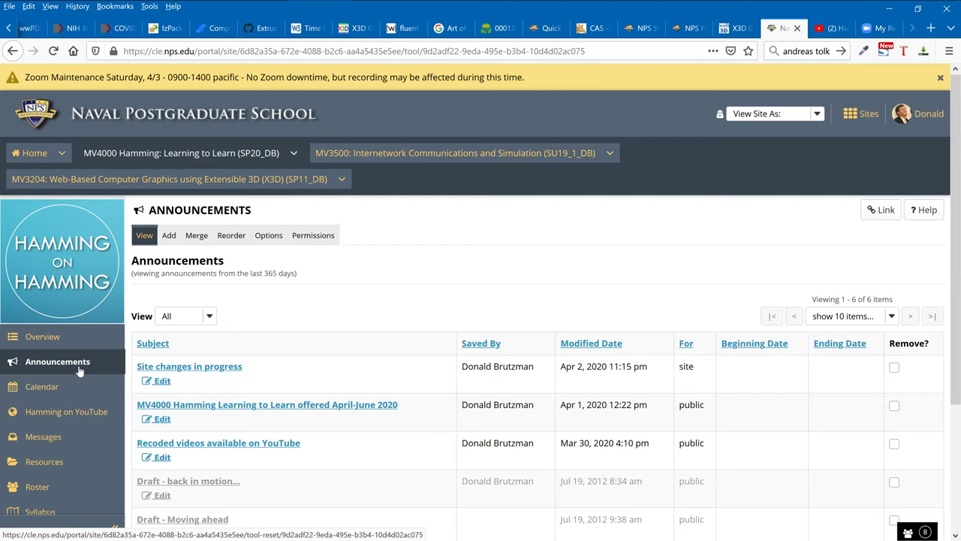
Open the course's Hamming on YouTube channel and view its created playlists in the maximized browser window
click(81, 411)
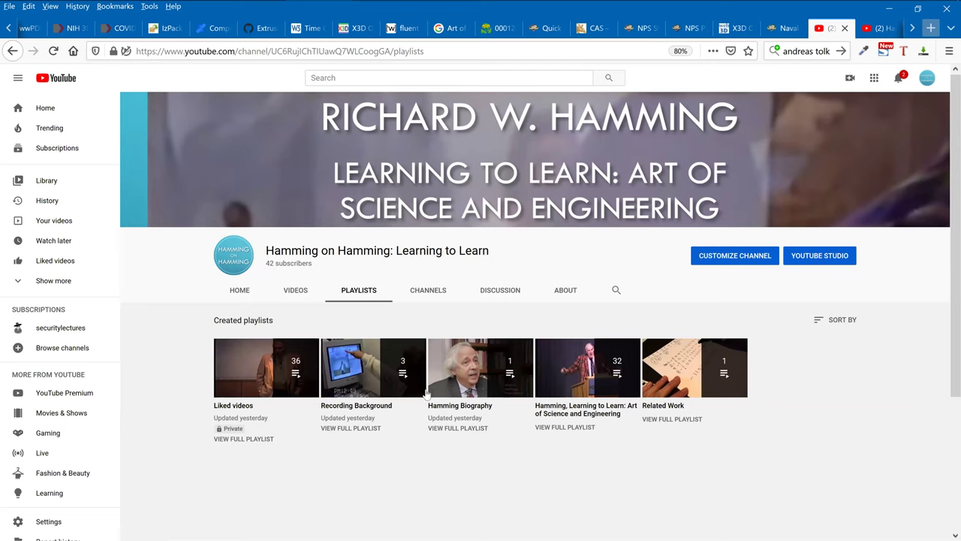
key(super+Down)
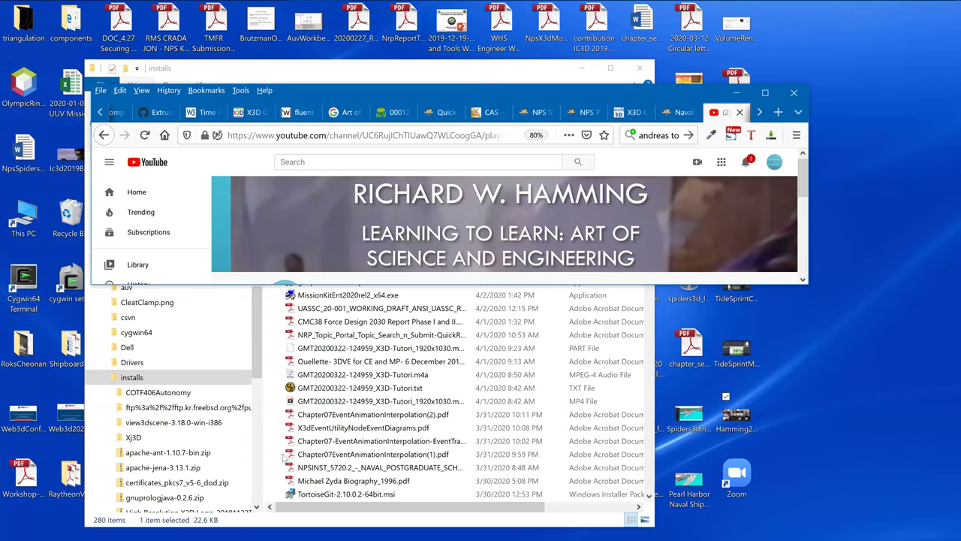
key(super+Up)
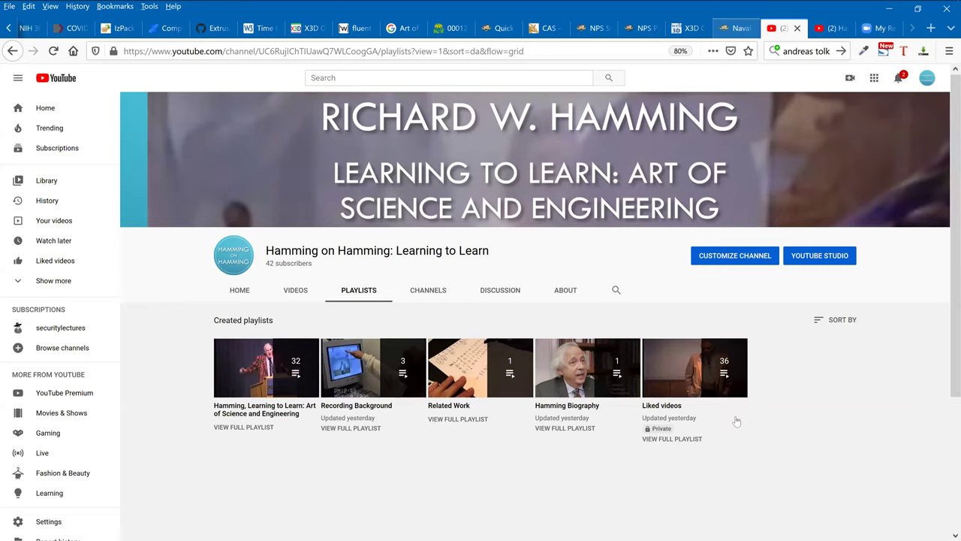
View the recovered Learning to Learn web page for the Orientation presentation and close it
key(ctrl+Tab)
key(ctrl+Tab)
key(ctrl+Tab)
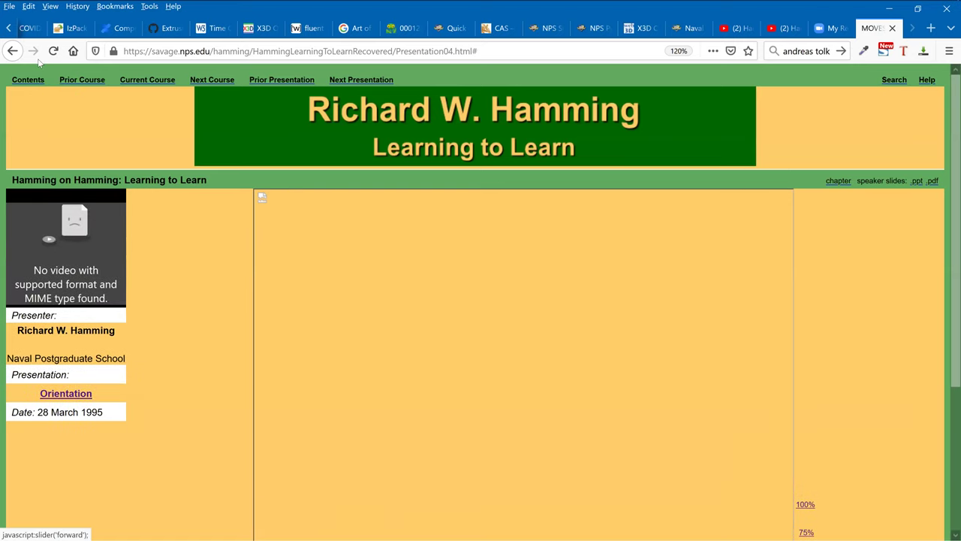
click(12, 50)
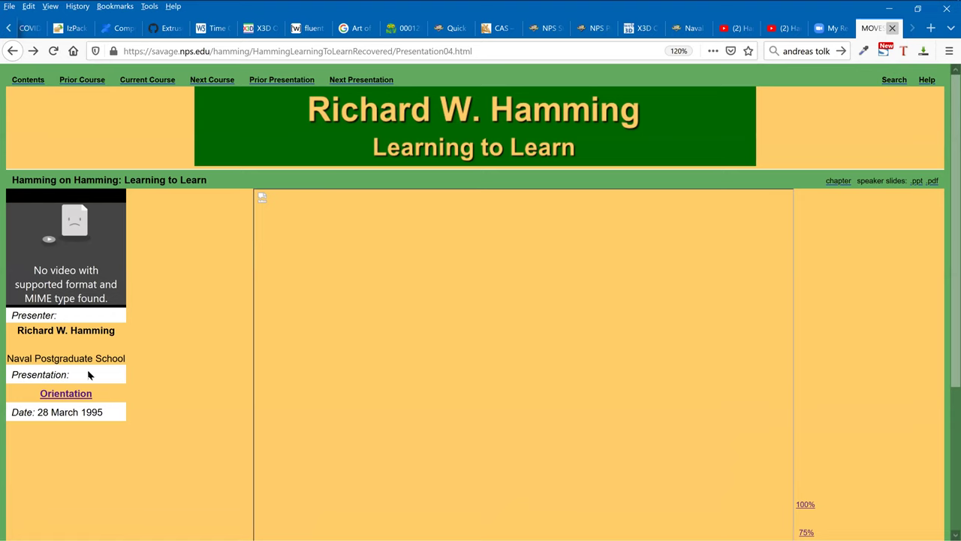
key(ctrl+w)
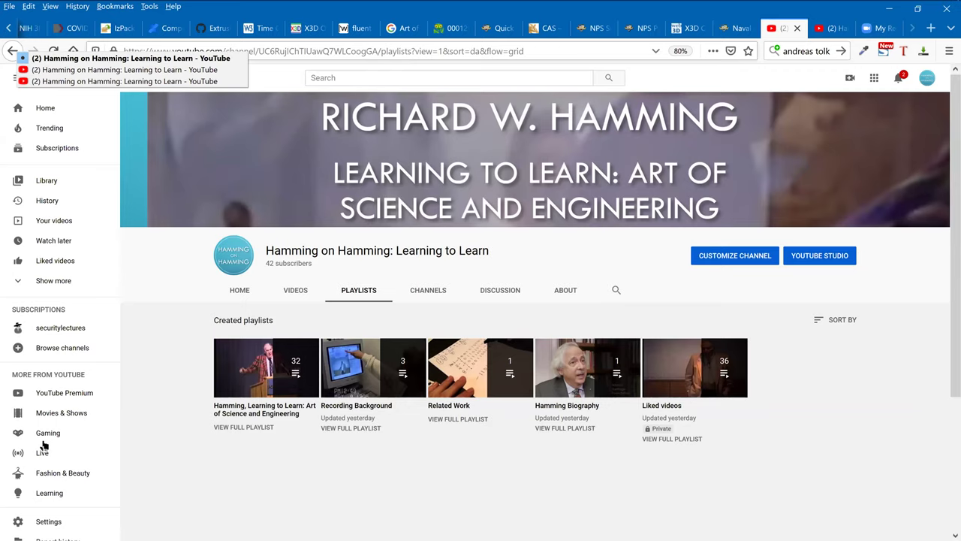
Download Hamming07.pdf from the BookChapters folder of the MV4000 course resources
key(ctrl+Page_Up)
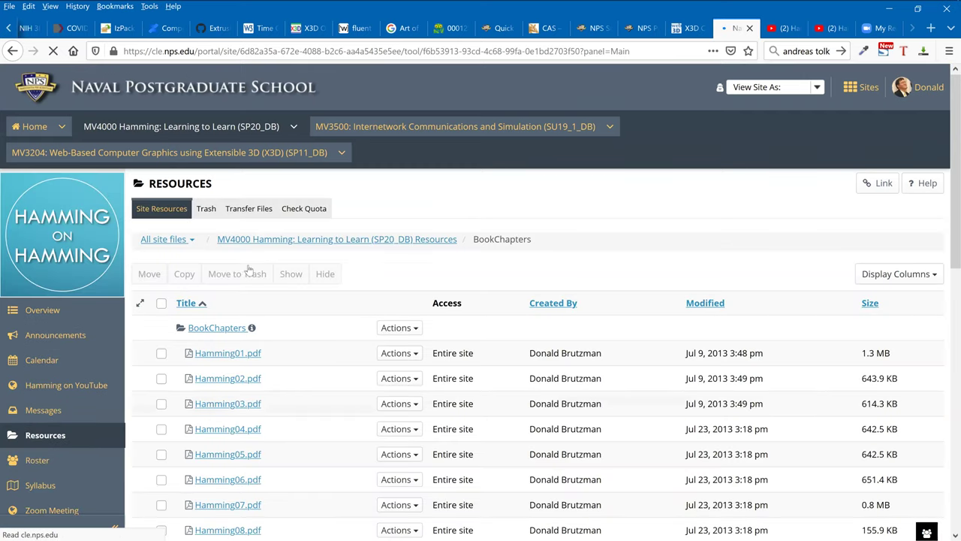
scroll(248, 269, down, 3)
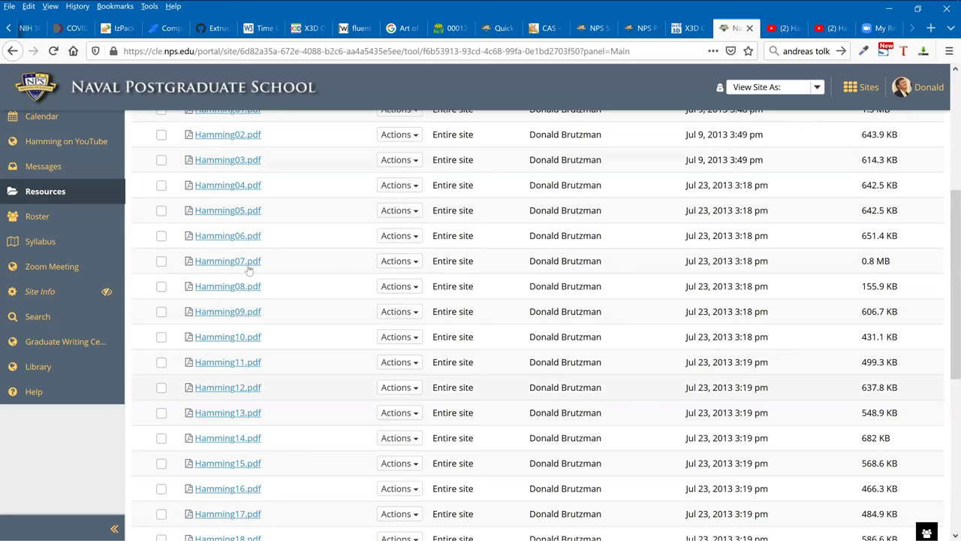
click(248, 267)
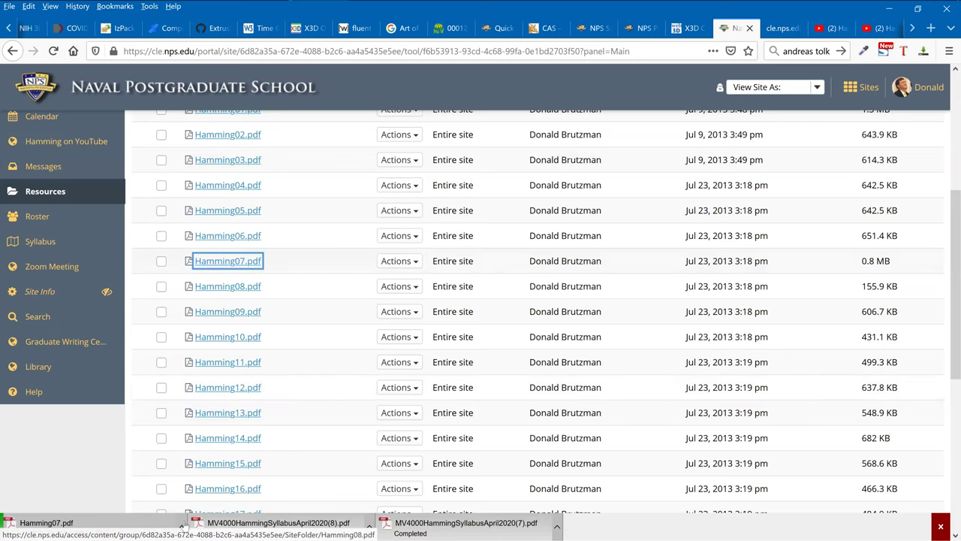
Show the downloaded Hamming07.pdf in its folder and open it in a maximized Adobe Acrobat Pro window
click(183, 526)
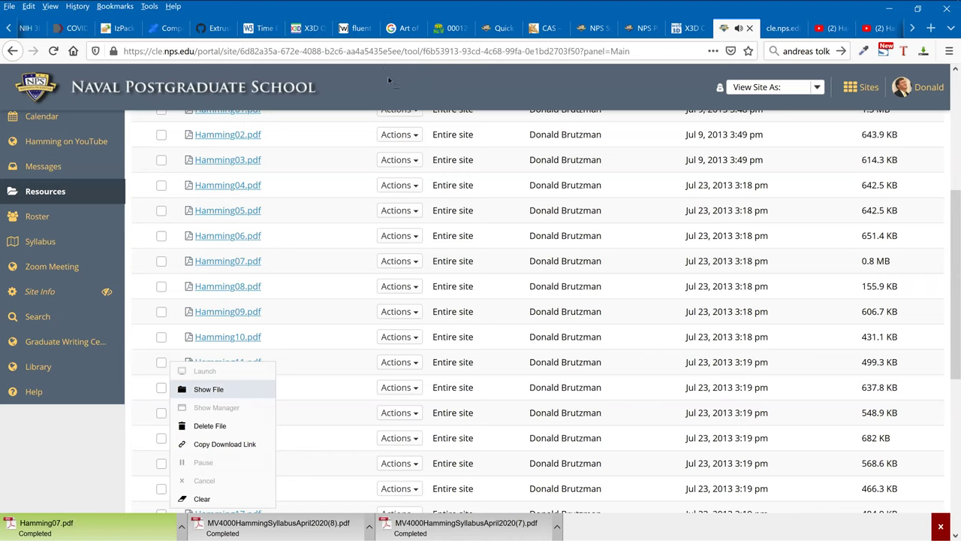
key(Return)
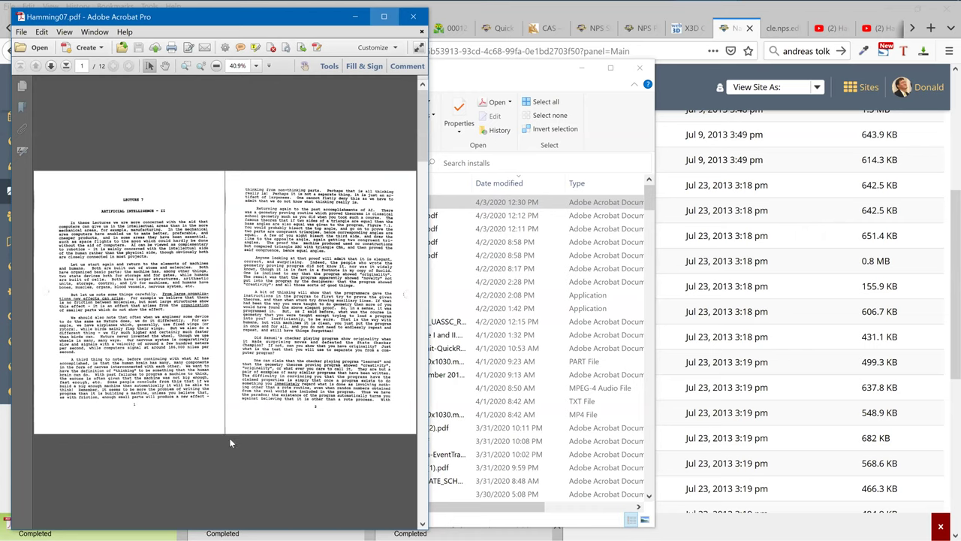
key(super+Up)
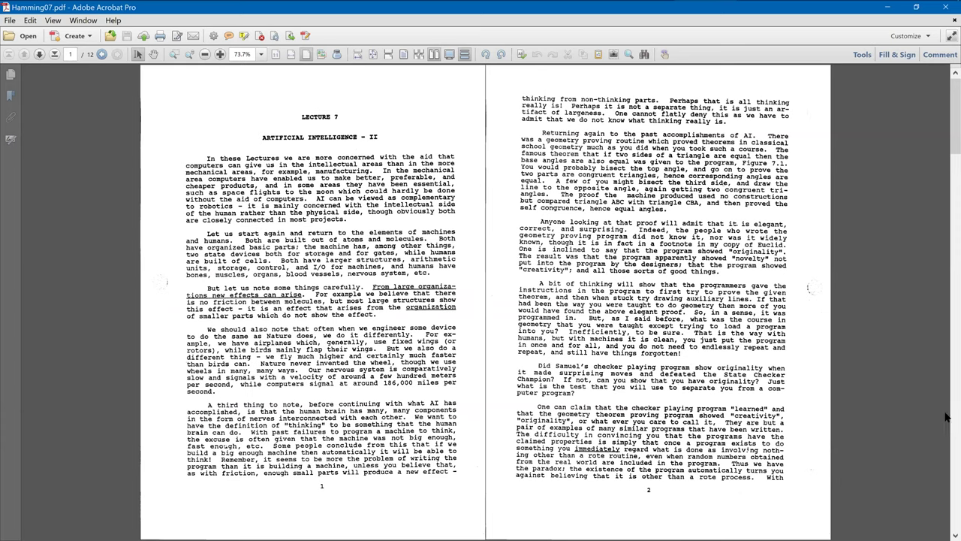
Switch back to the browser and open Hamming01.ppt from the PowerPoint folder of the Slide Sets resources
key(alt+Tab)
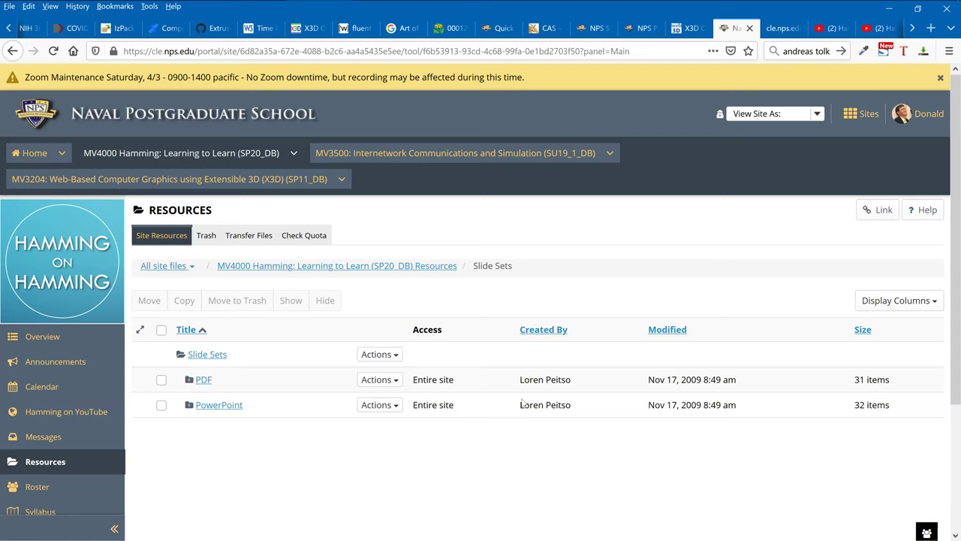
key(Tab)
key(Return)
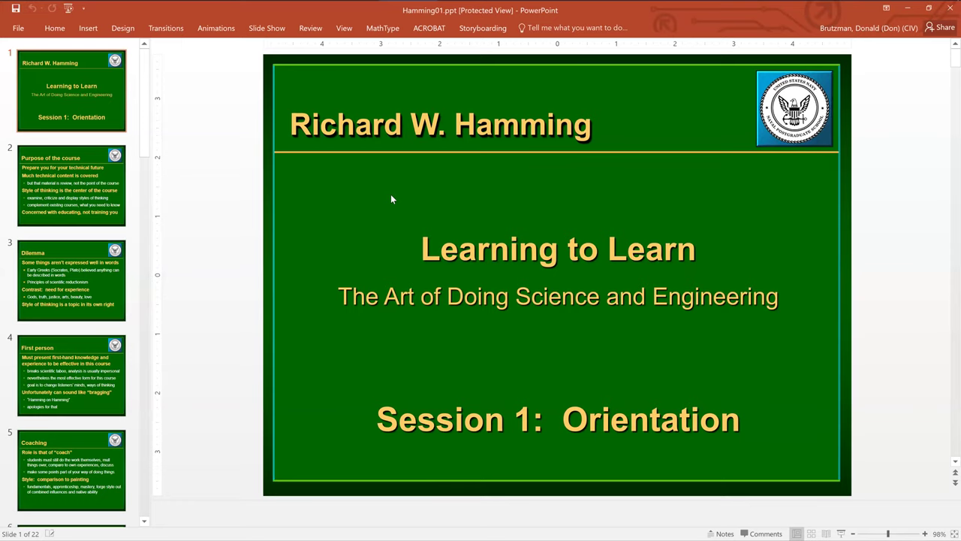
Page through the Session 1 Orientation slides up to slide 6, "Education versus training"
key(Page_Down)
key(Page_Down)
key(Page_Down)
key(Page_Down)
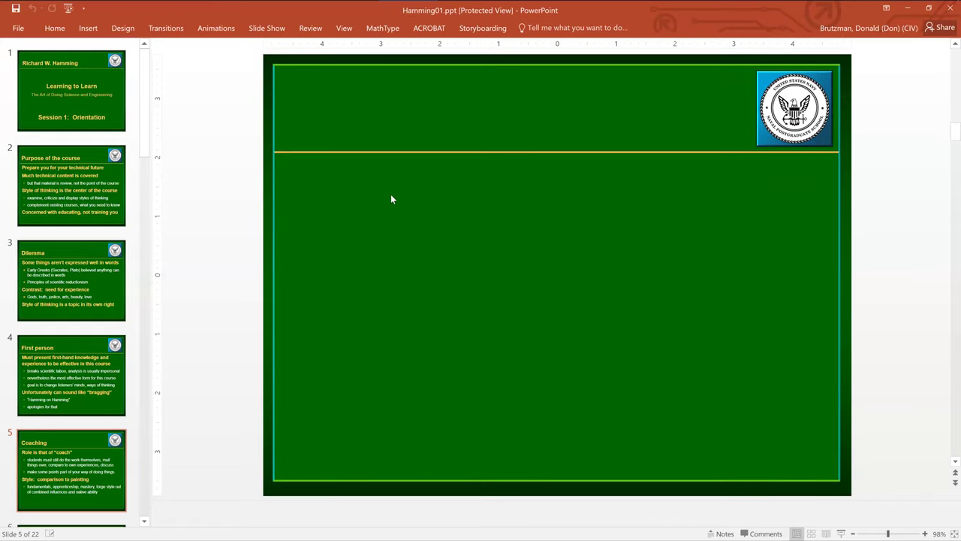
key(Page_Down)
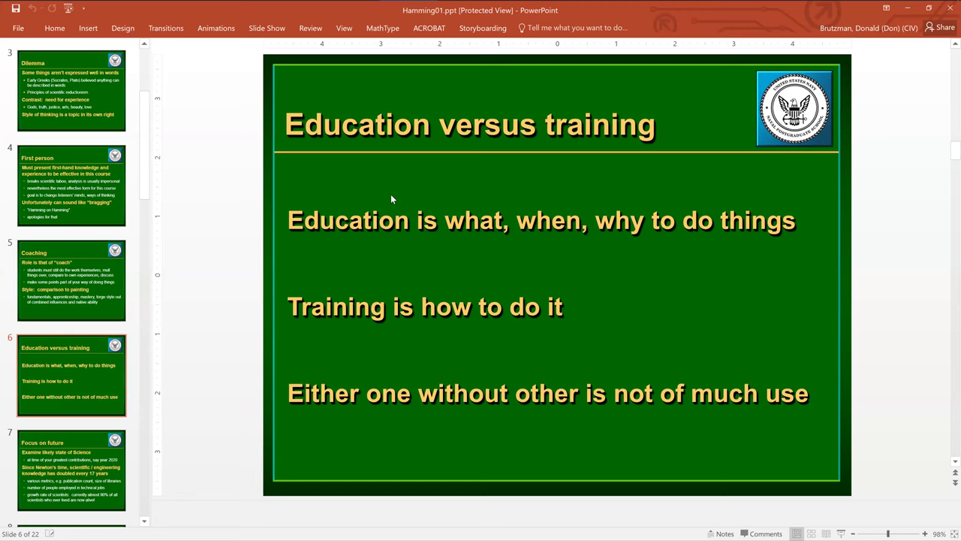
Switch back to the browser and return to the Slide Sets folder in the course resources
key(alt+Tab)
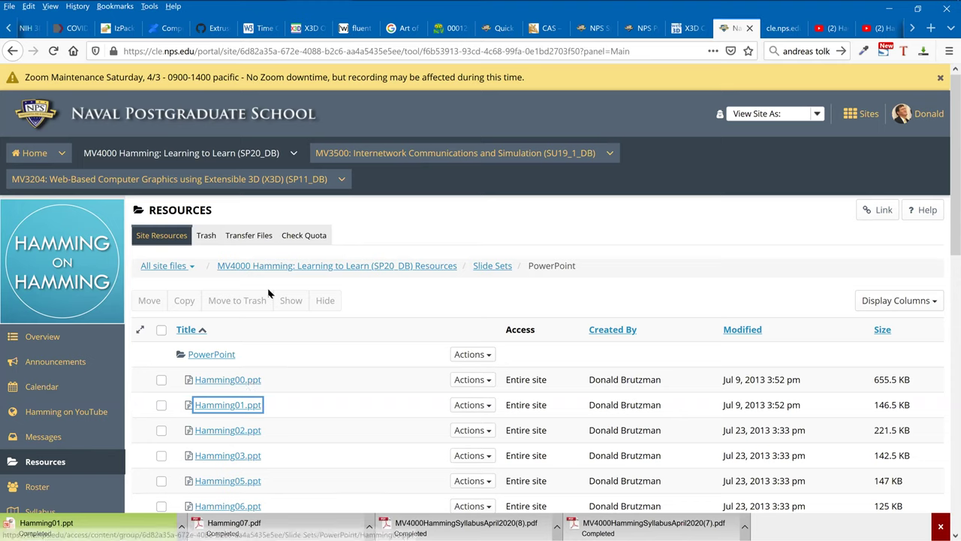
click(504, 266)
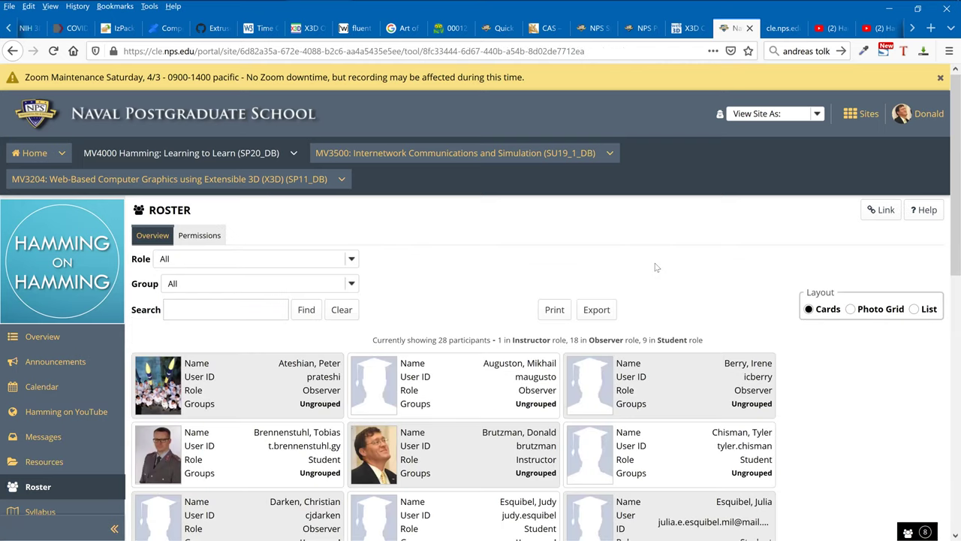
Look over the course roster and open the tool management settings in the site's information
scroll(654, 267, down, 3)
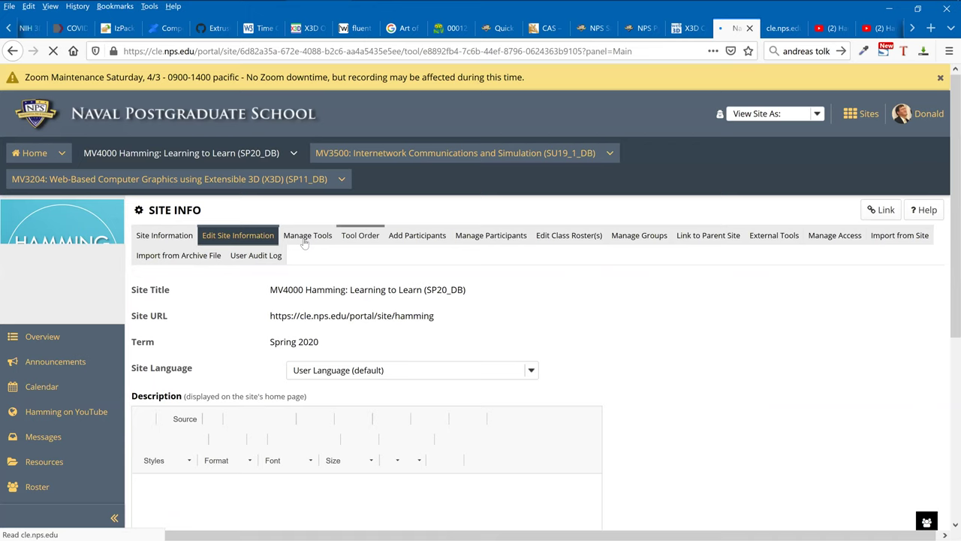
click(306, 237)
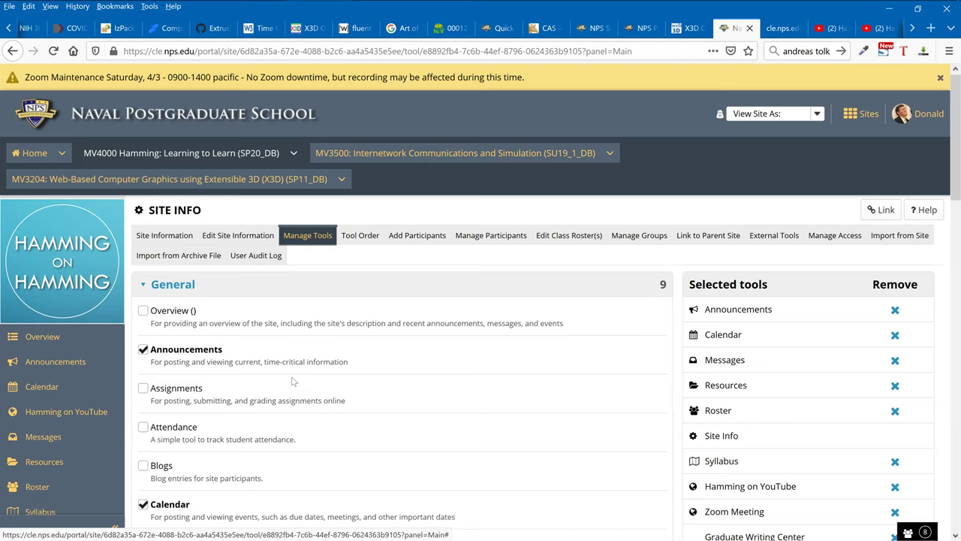
Examine the General tools available for the course site, the selected tools and the linked web content in the tool management settings
scroll(295, 374, down, 3)
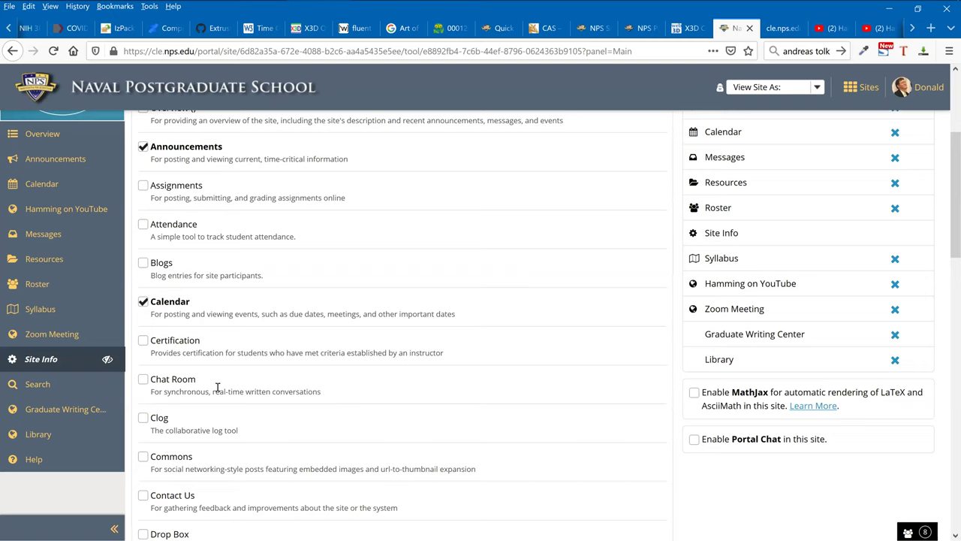
scroll(216, 389, down, 5)
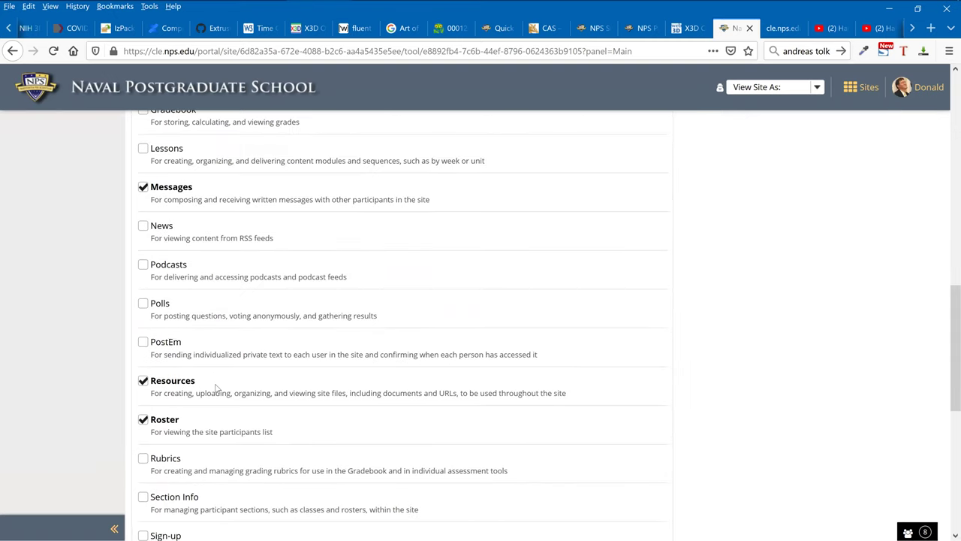
scroll(216, 388, up, 10)
scroll(217, 386, down, 1)
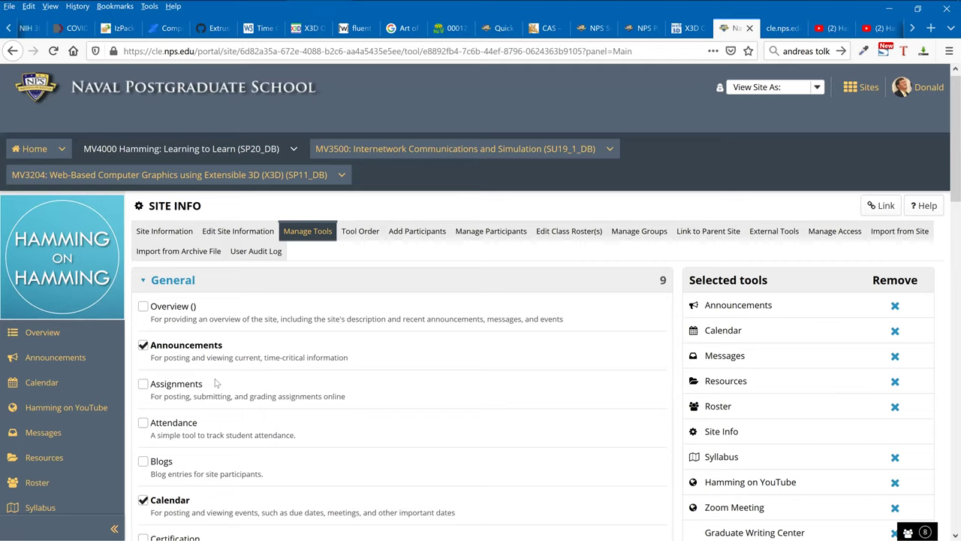
scroll(216, 383, down, 2)
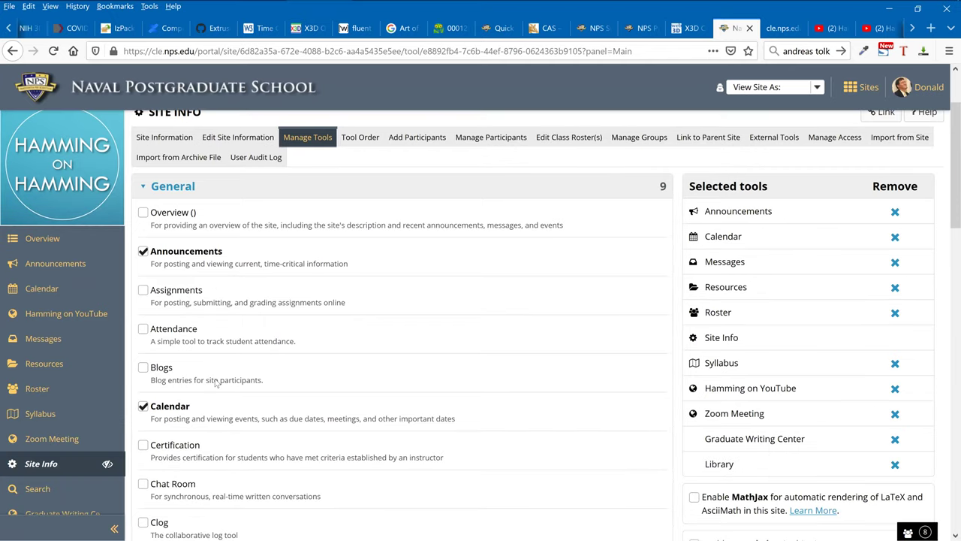
scroll(217, 383, down, 4)
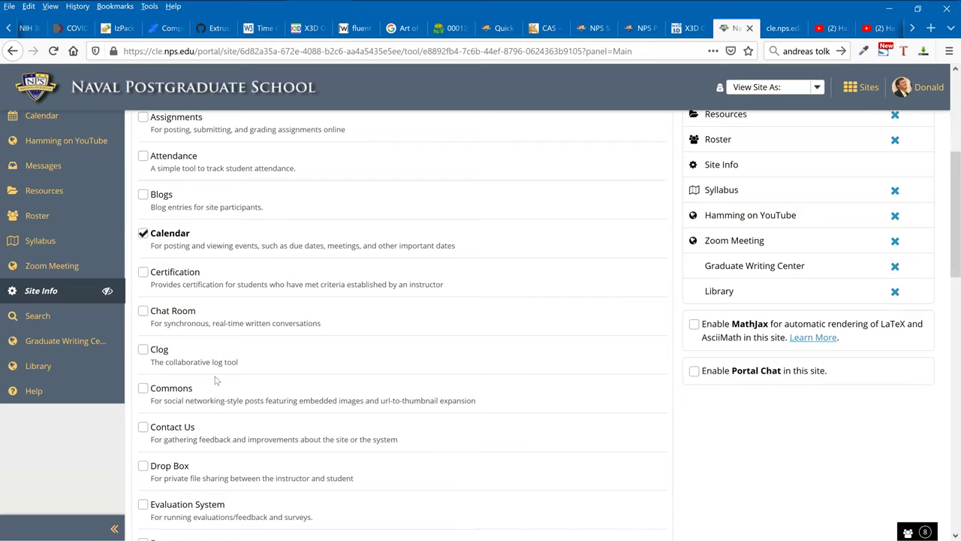
scroll(488, 322, down, 10)
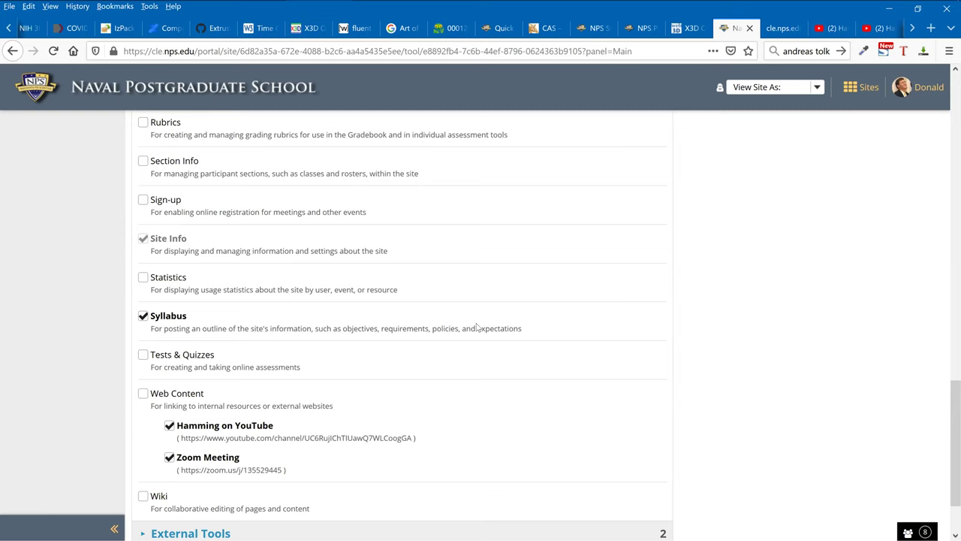
scroll(477, 326, up, 5)
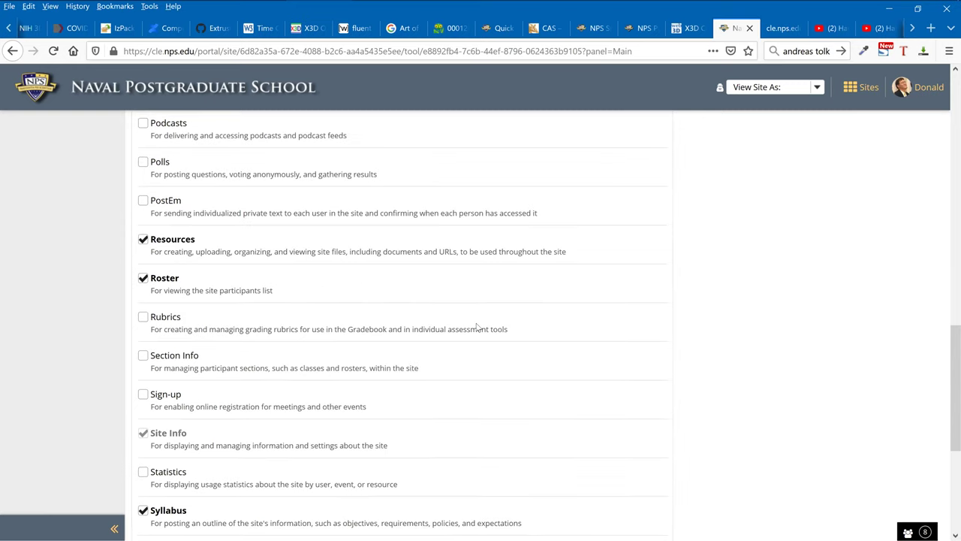
scroll(477, 326, up, 10)
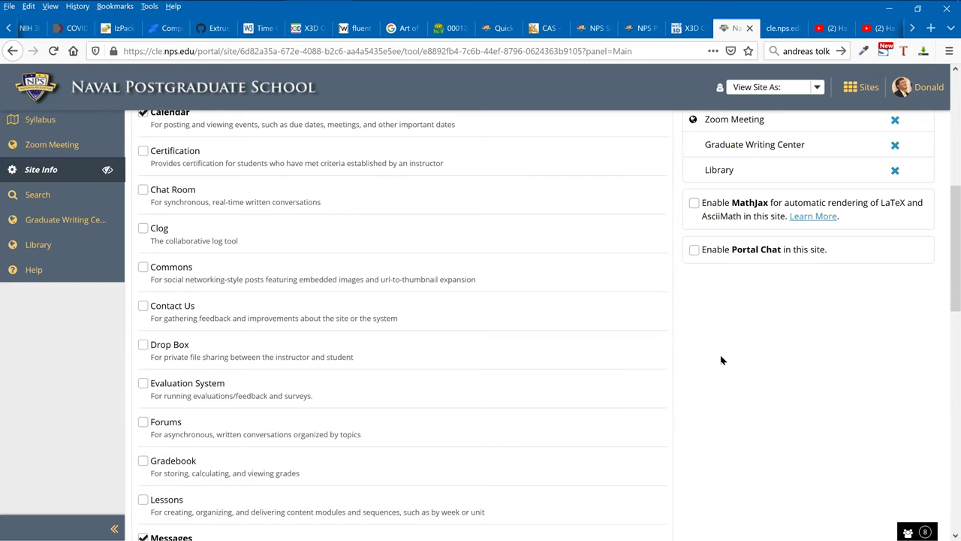
scroll(721, 361, up, 6)
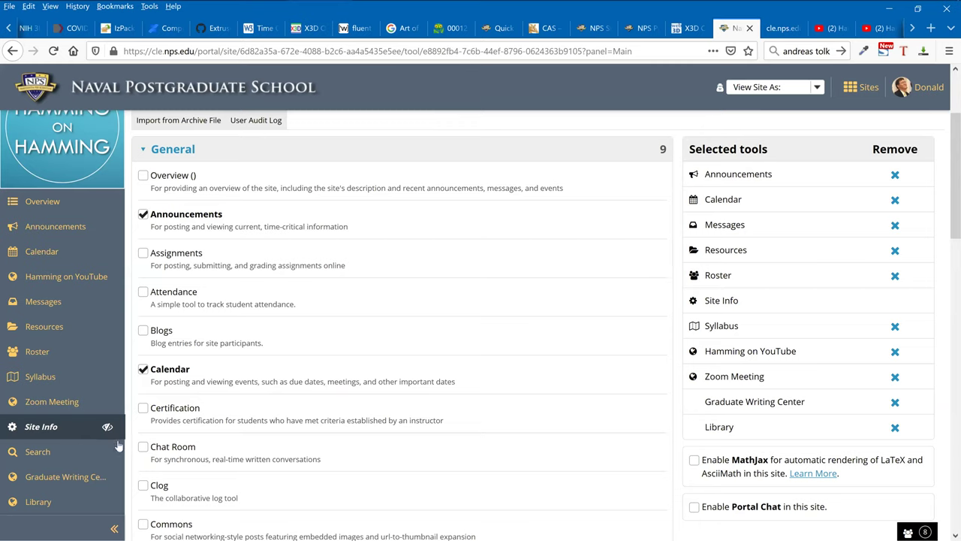
Open the Dudley Knox Library site from the course site, allowing the information to be sent over the insecure connection
click(47, 464)
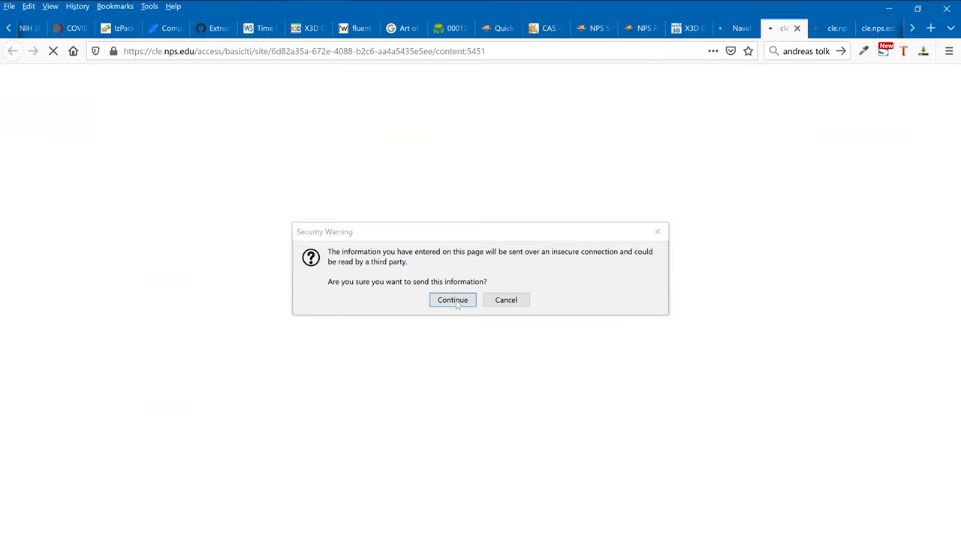
click(453, 300)
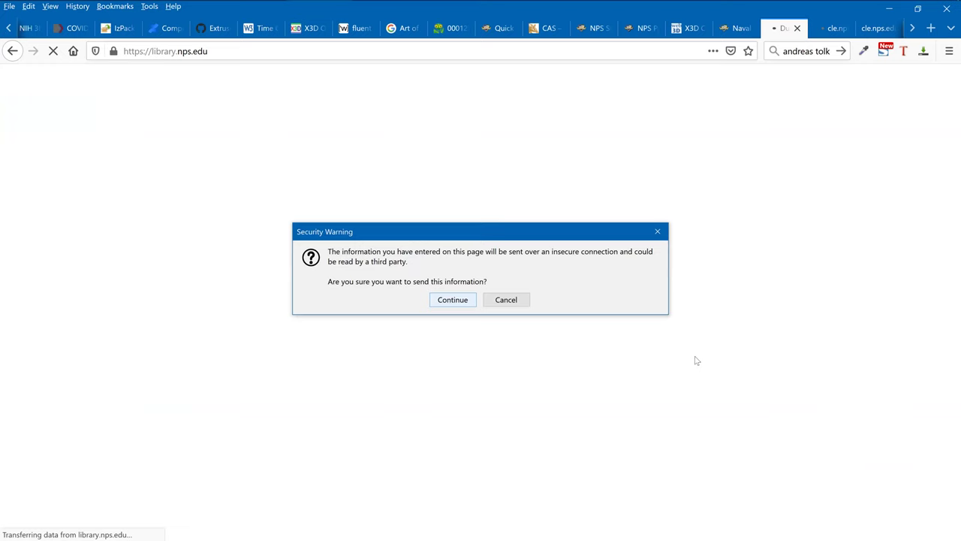
key(Return)
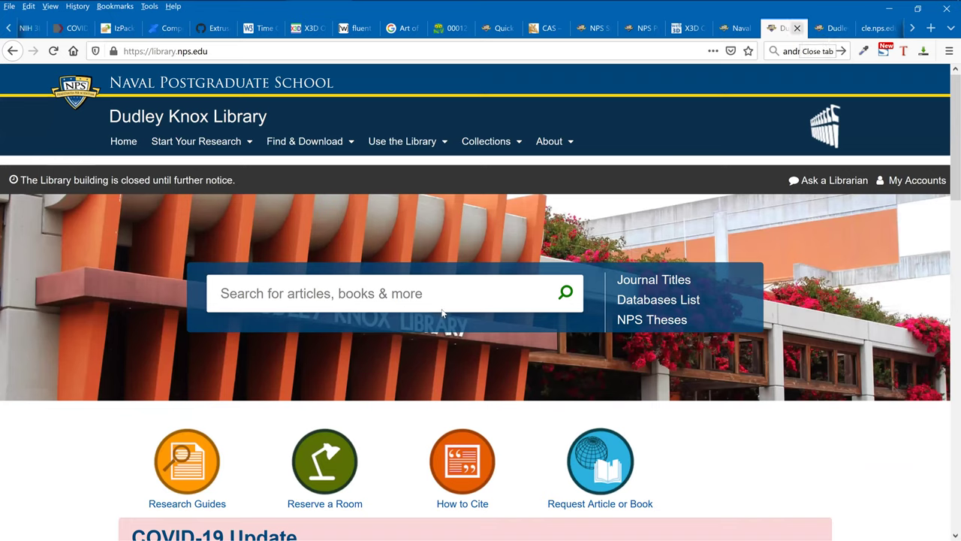
Return to the course site, review its Overview page and open the course resources
key(alt+Left)
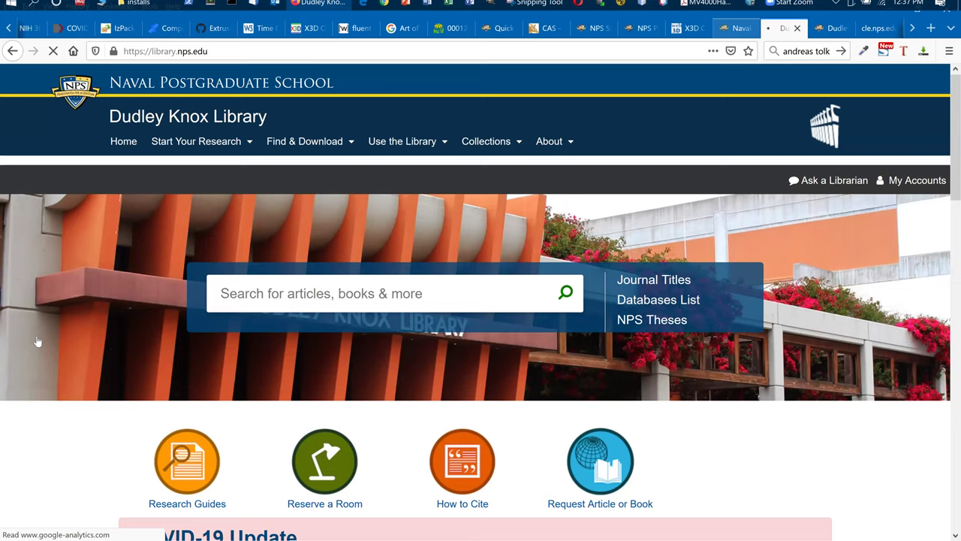
key(ctrl+Page_Up)
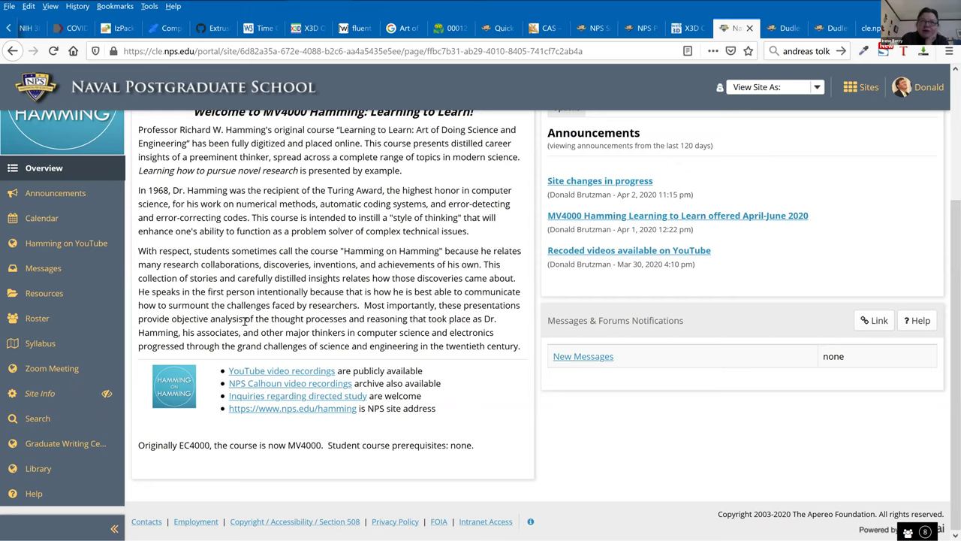
scroll(241, 322, up, 3)
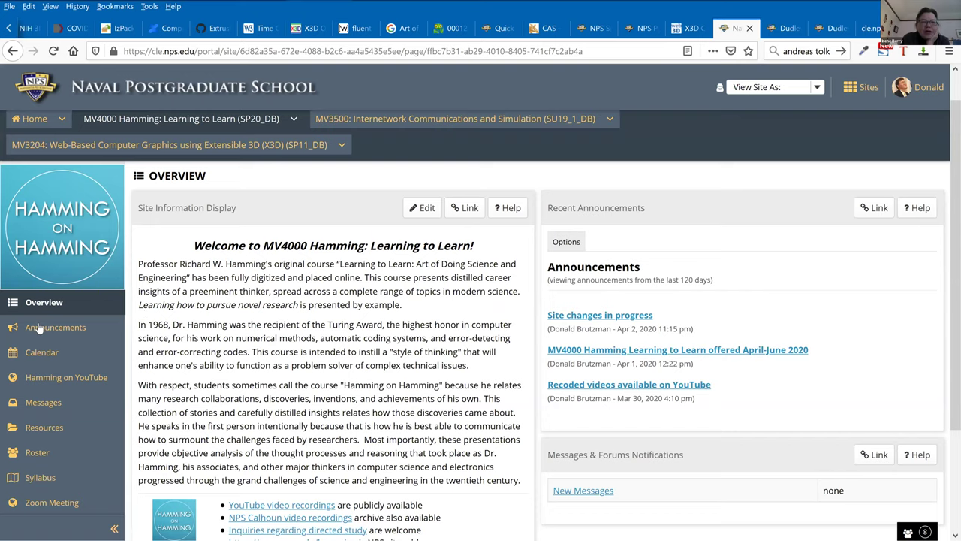
scroll(141, 322, down, 2)
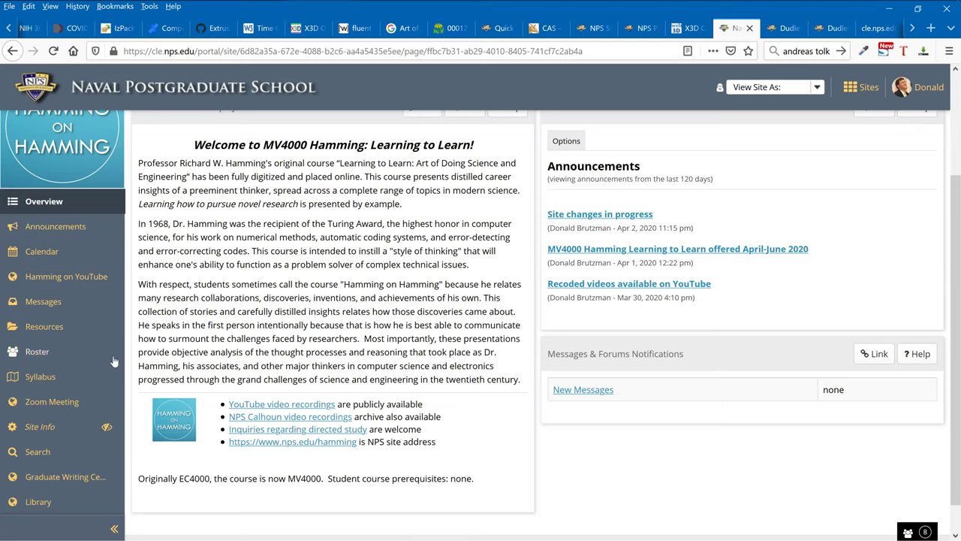
click(53, 335)
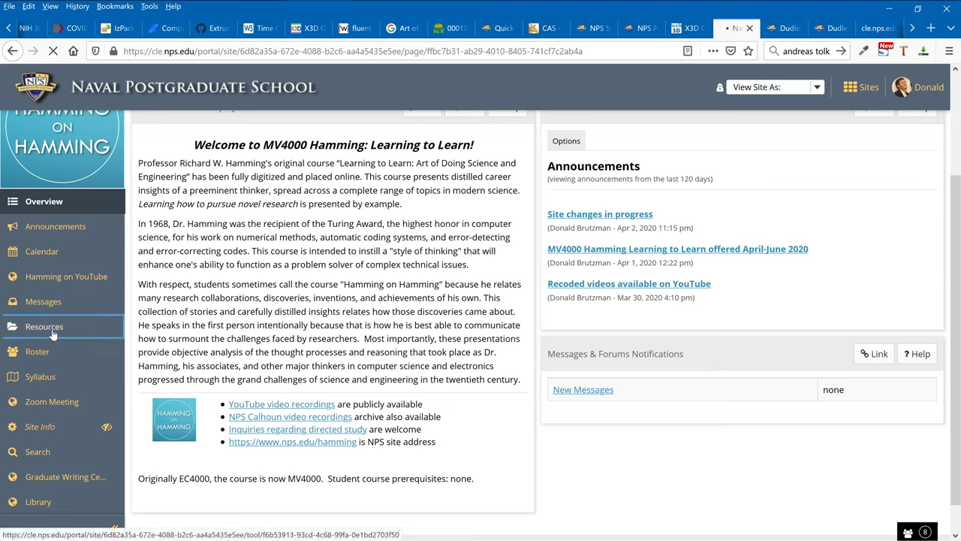